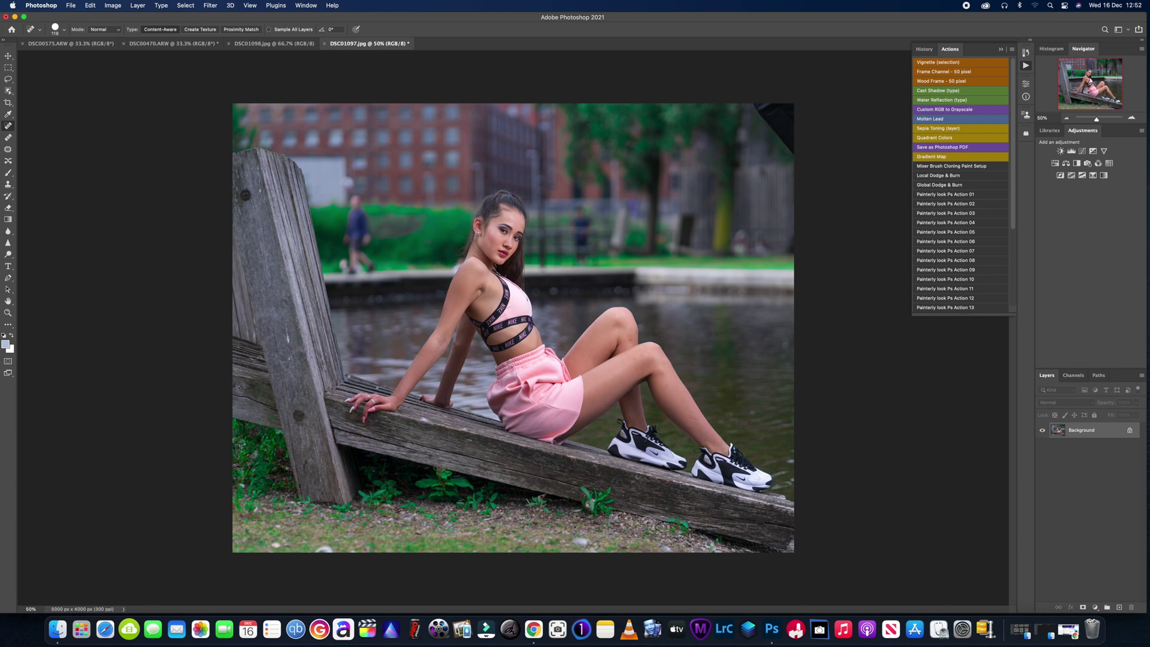
Launch Luminar AI on the bench portrait via Filter > Skylum Software > Luminar AI
left_click(210, 6)
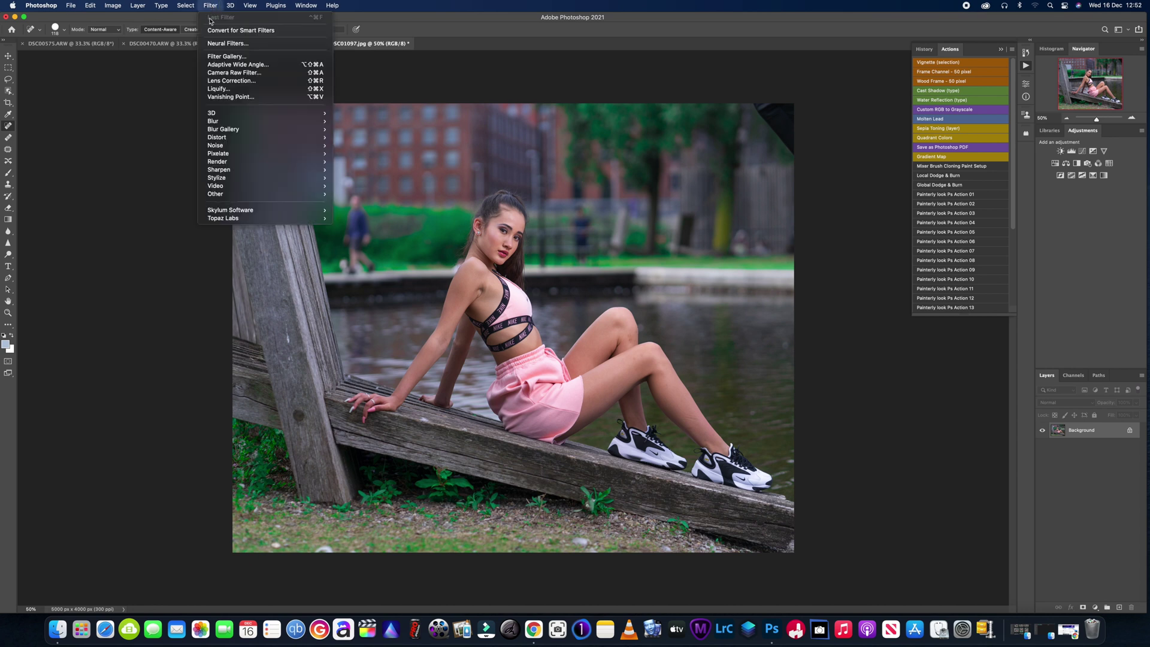
mouse_move(263, 210)
left_click(359, 218)
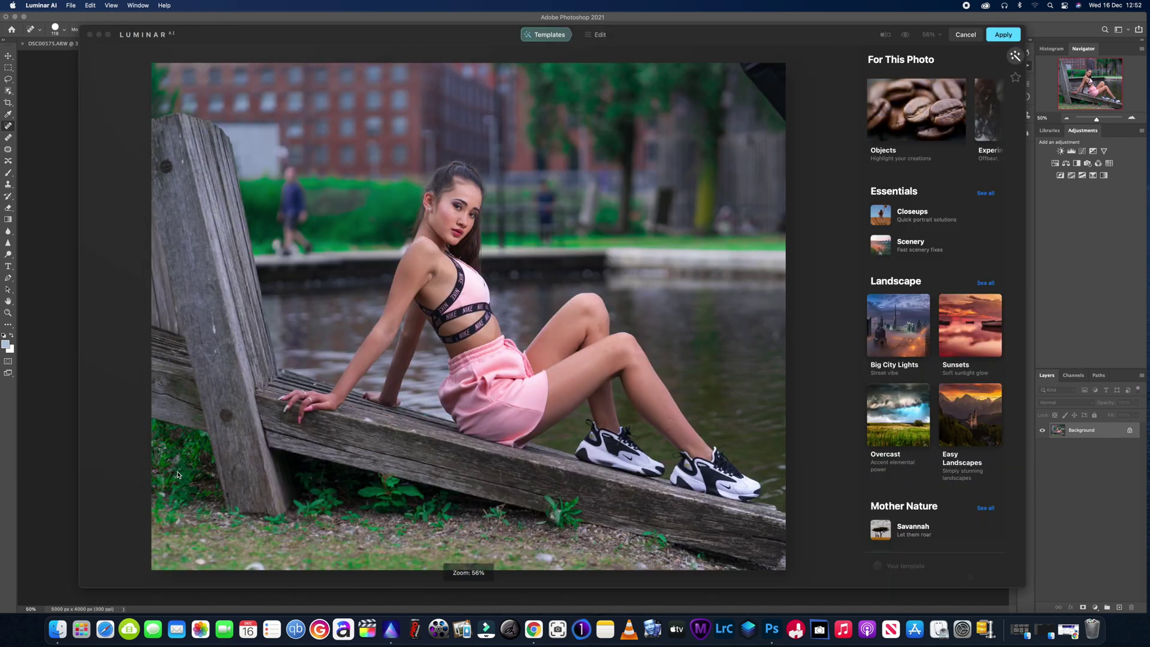
Enter Luminar's Edit view and show the Portrait / People tools: Face, Skin, Body, High Key
left_click(596, 34)
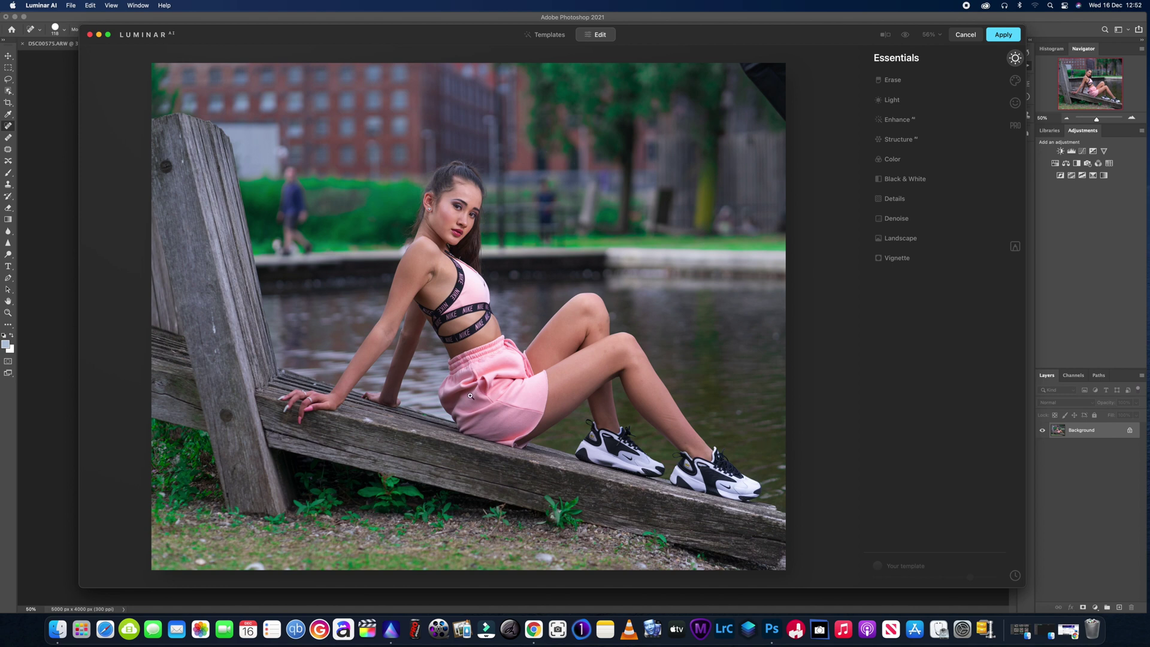
left_click(1014, 102)
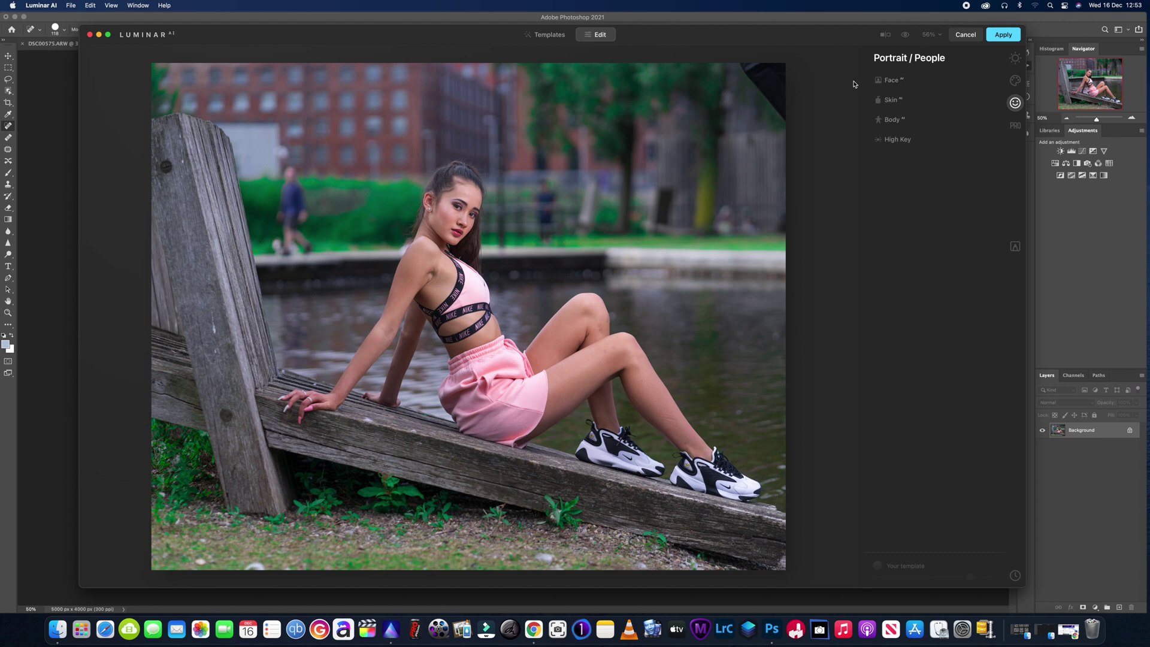
Expand Body AI to reveal its Shape and Abdomen sliders, both at 0
left_click(891, 119)
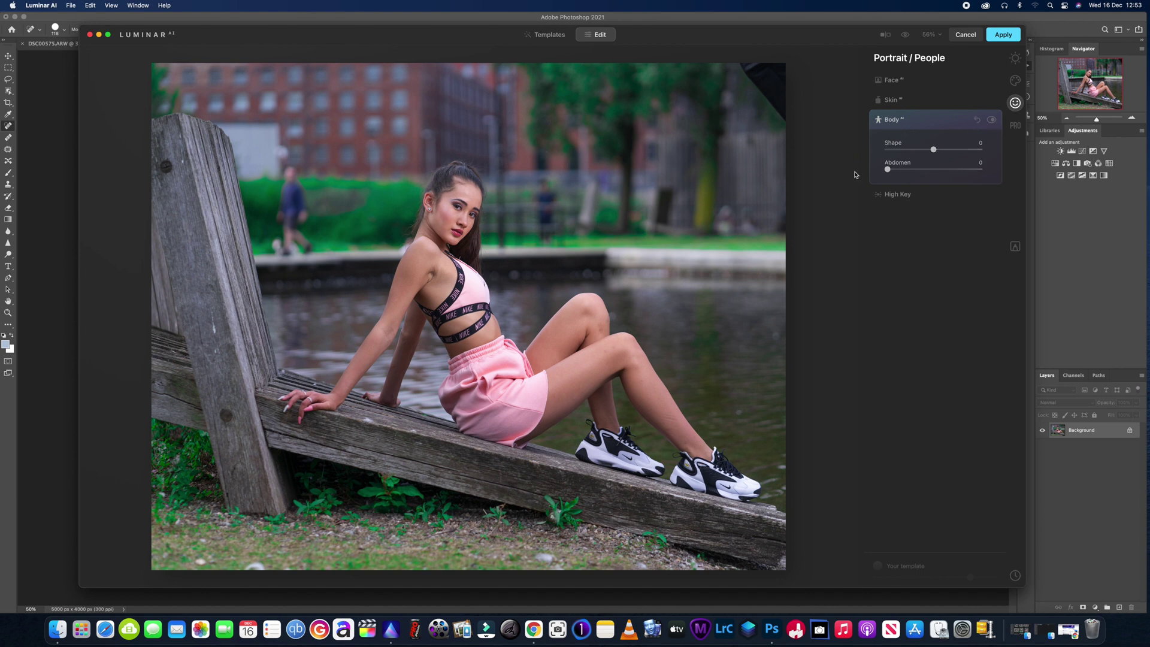
Push body Shape to 100, then to -100, and settle it back near zero at -1
left_click(936, 152)
left_click_drag(933, 149, 1032, 149)
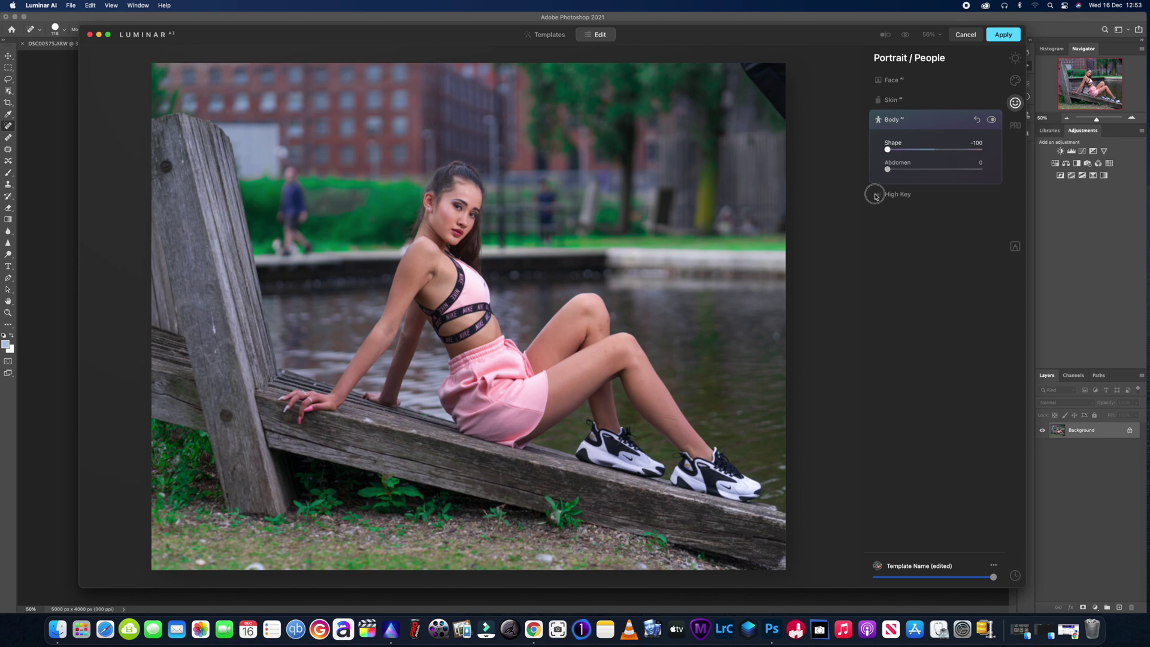
left_click_drag(873, 190, 807, 190)
left_click_drag(887, 149, 932, 149)
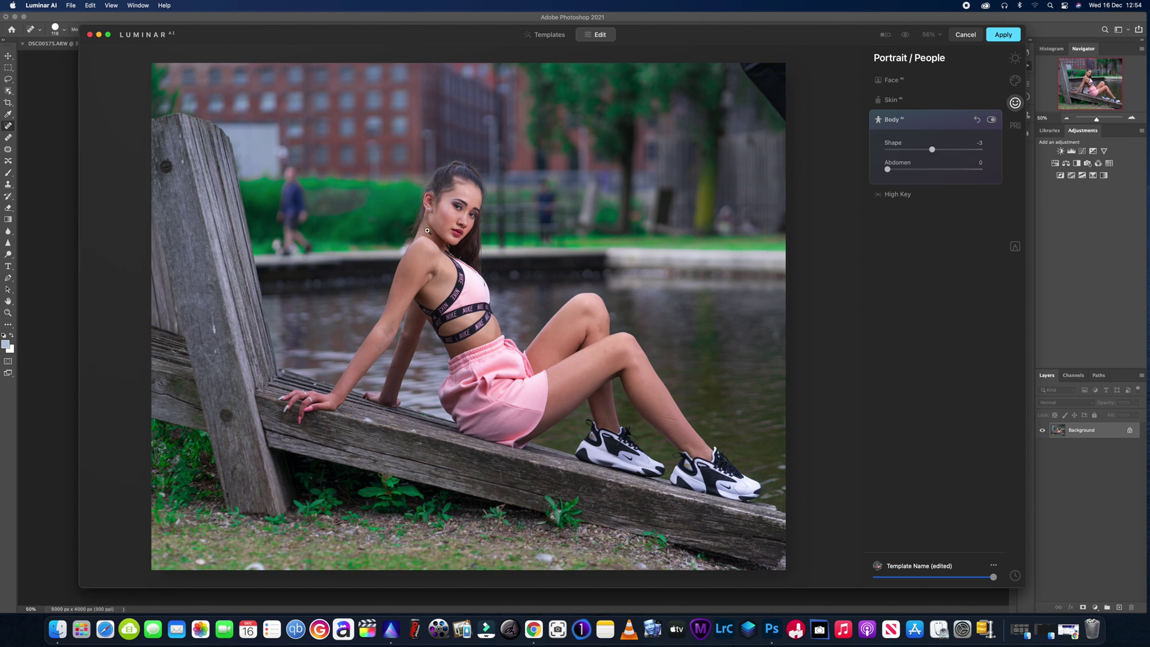
left_click_drag(932, 149, 1105, 172)
left_click_drag(978, 149, 301, 248)
left_click_drag(887, 149, 934, 154)
Discard the Luminar edits, then switch Photoshop from DSC01098.jpg to the DSC00470.ARW fence photo
left_click(961, 36)
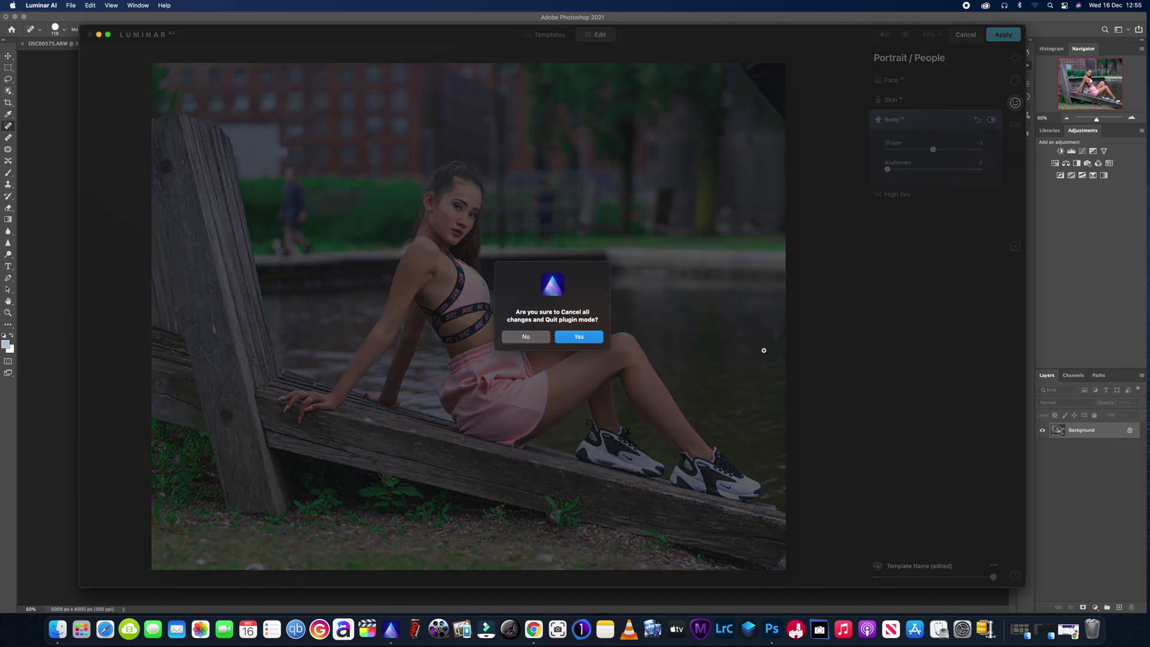
key("Return")
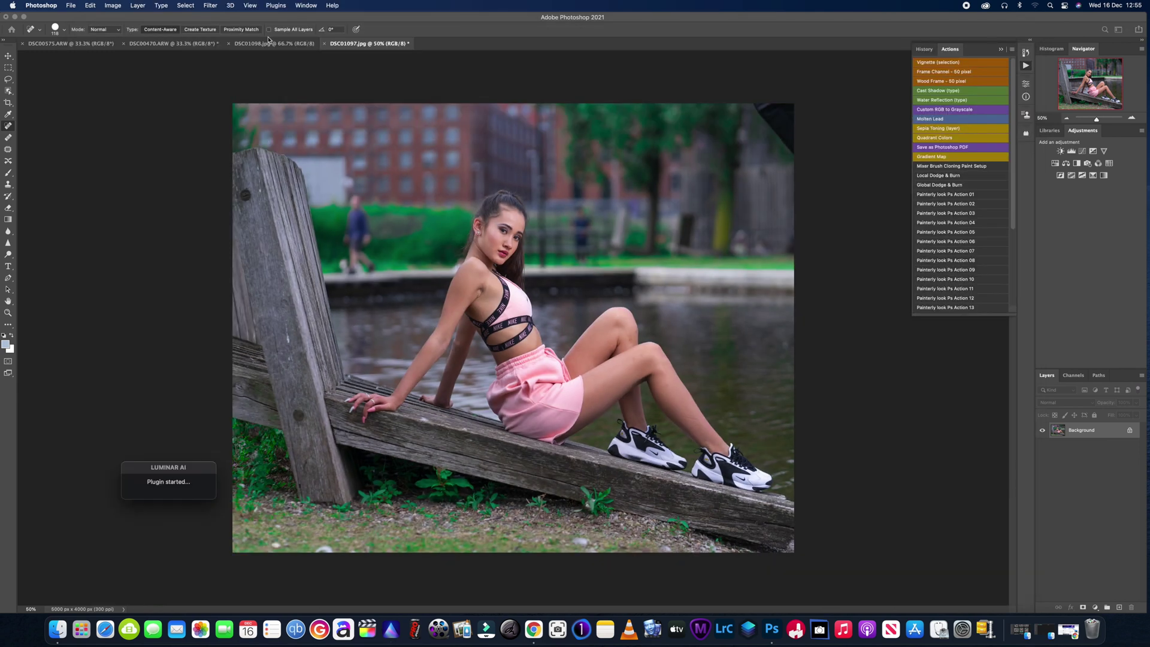
left_click(261, 46)
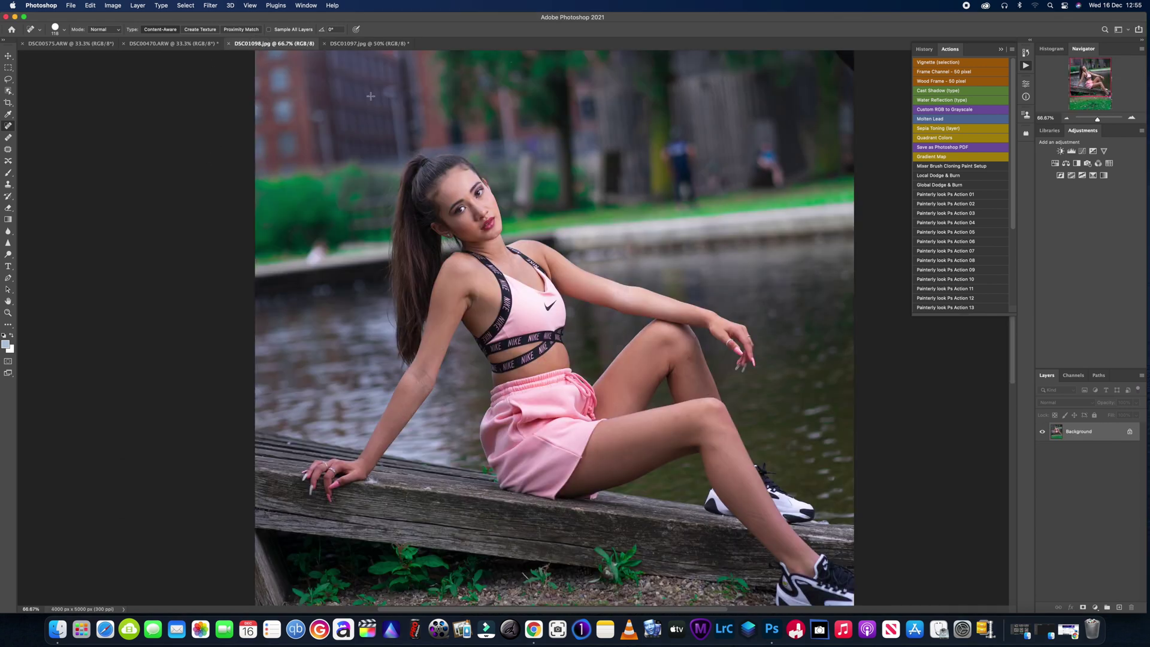
left_click(168, 44)
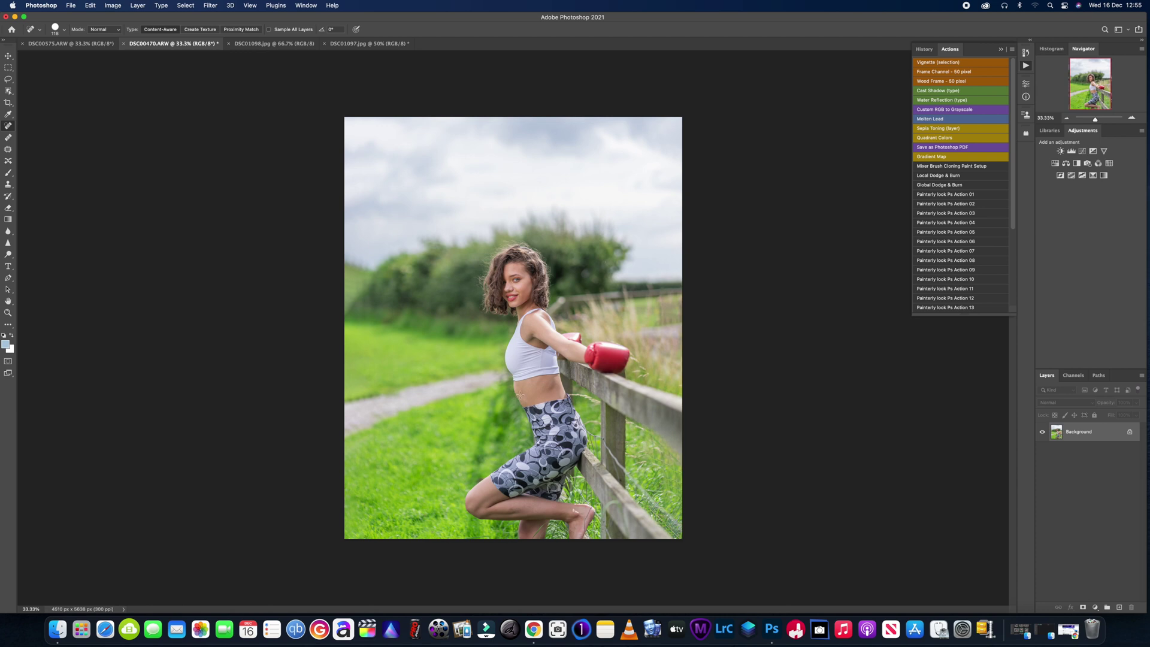
left_click(218, 8)
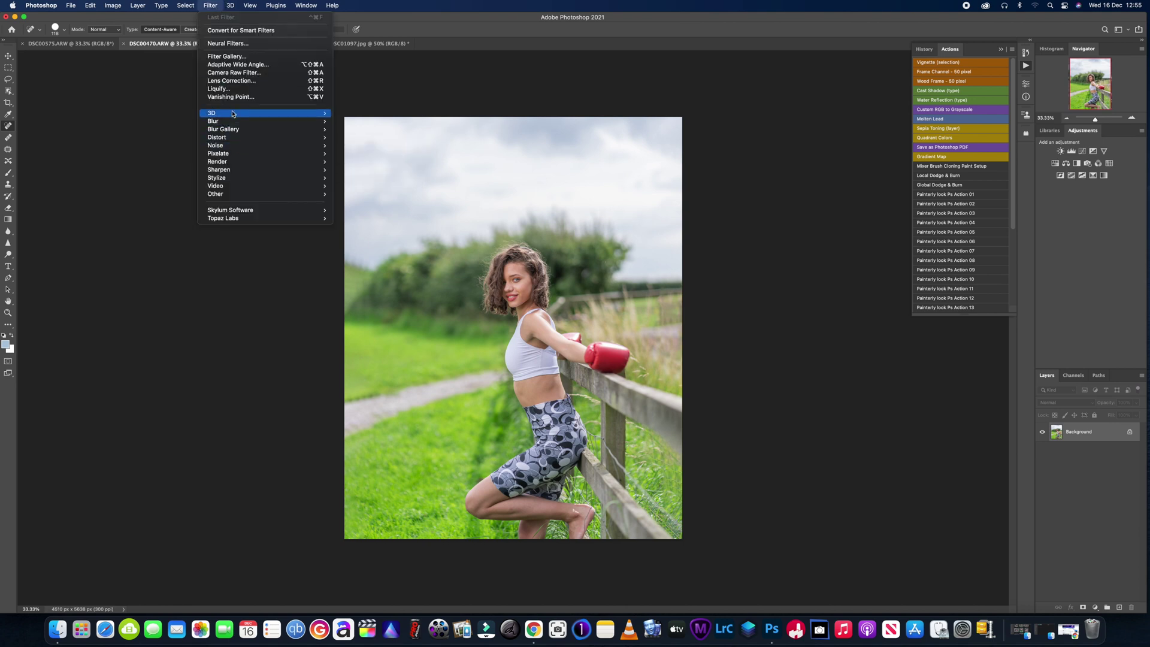
left_click(237, 90)
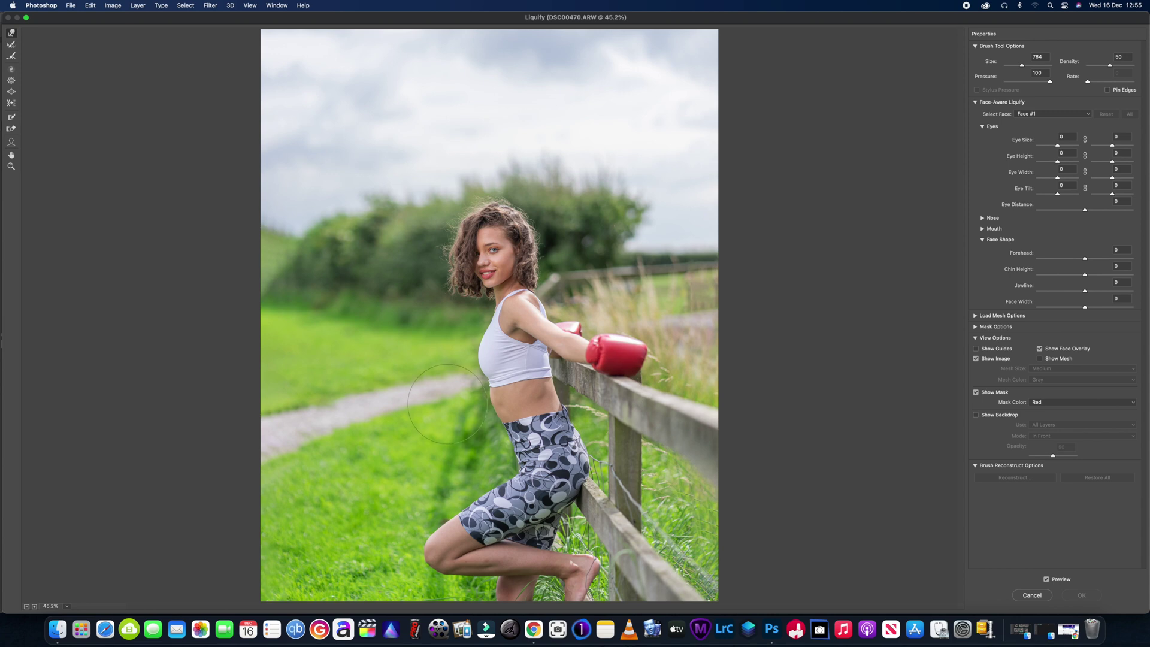
left_click_drag(479, 407, 478, 403)
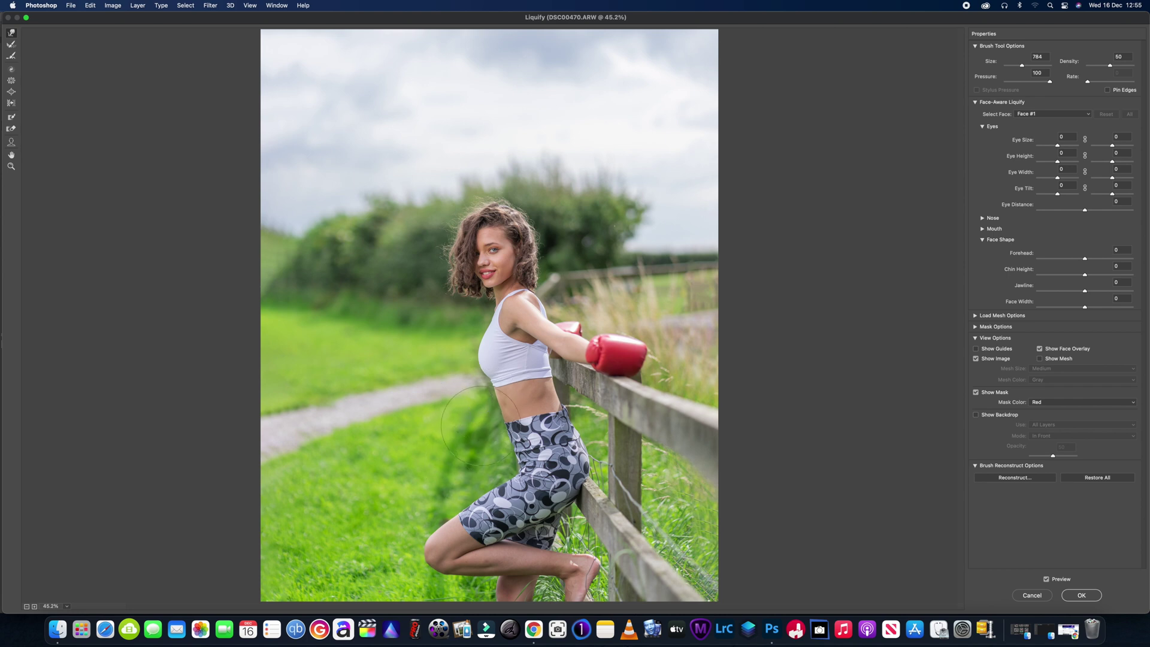
left_click_drag(481, 425, 486, 425)
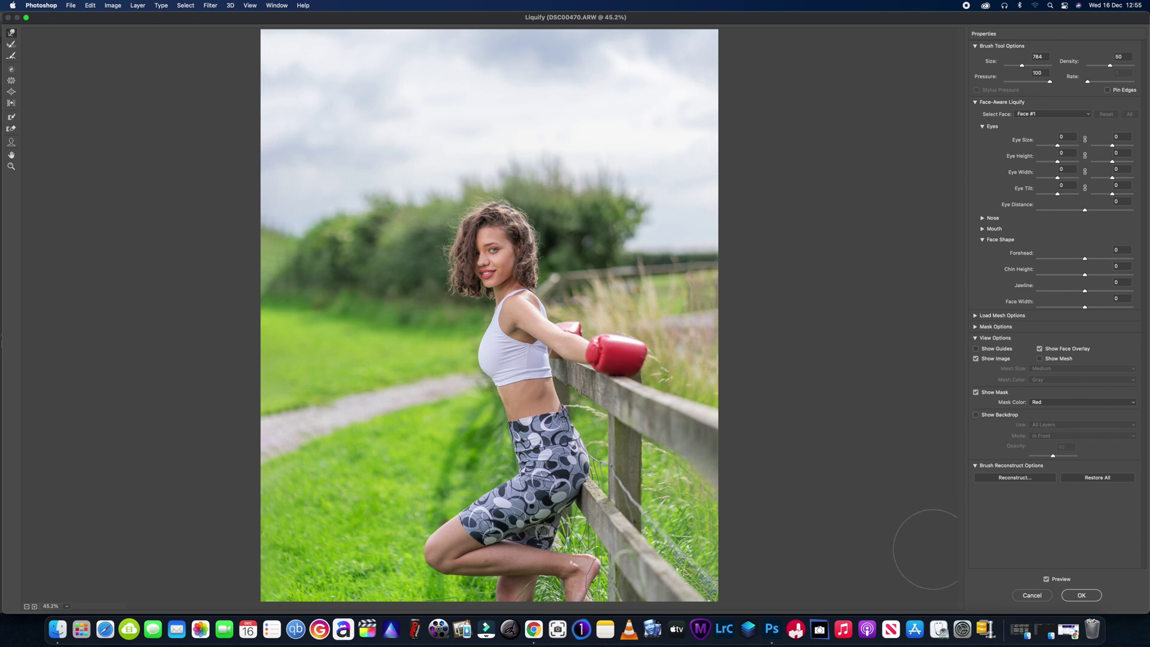
left_click(1032, 596)
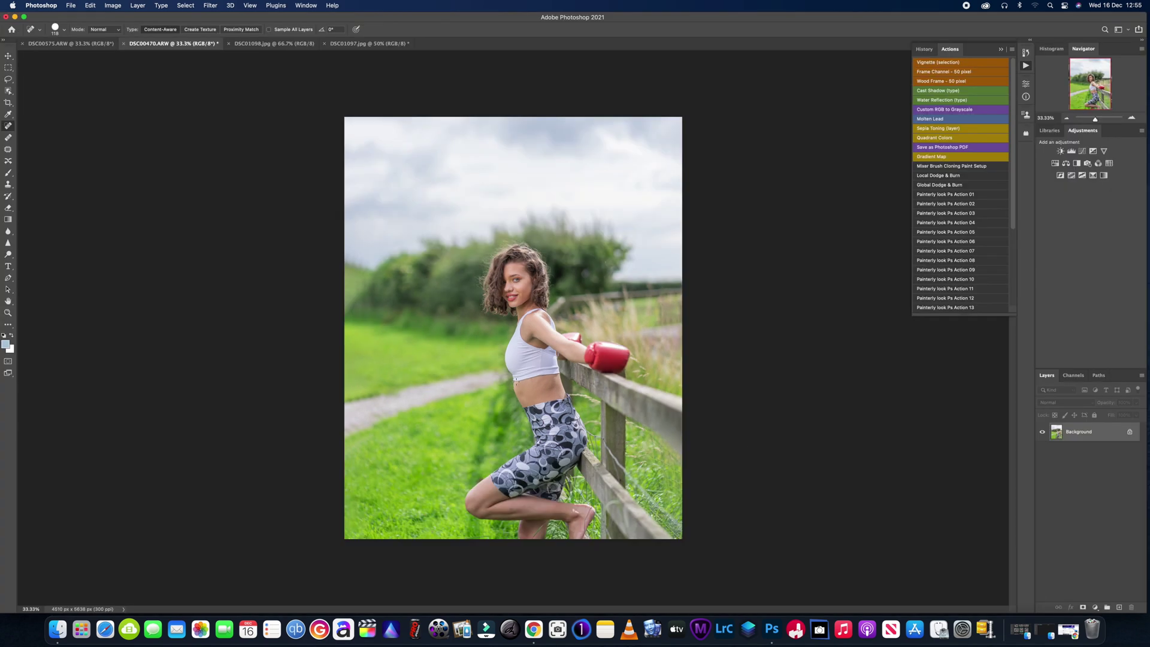
Relaunch Luminar AI on the fence photo and show its Portrait / People editing tools
left_click(210, 5)
mouse_move(264, 218)
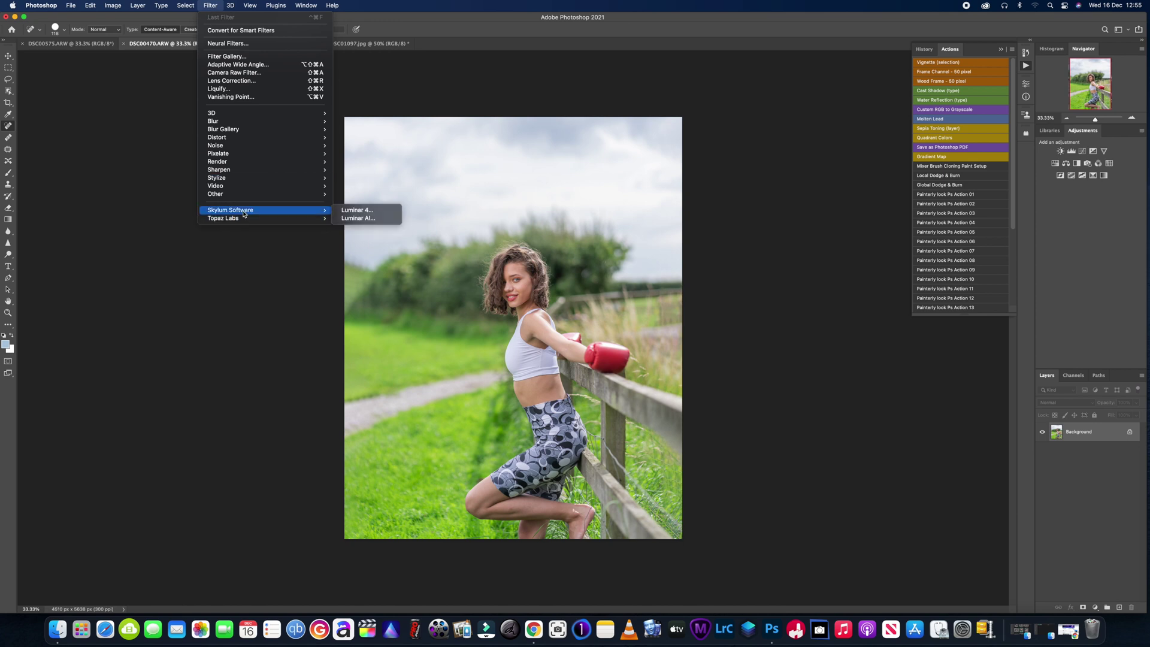
left_click(360, 226)
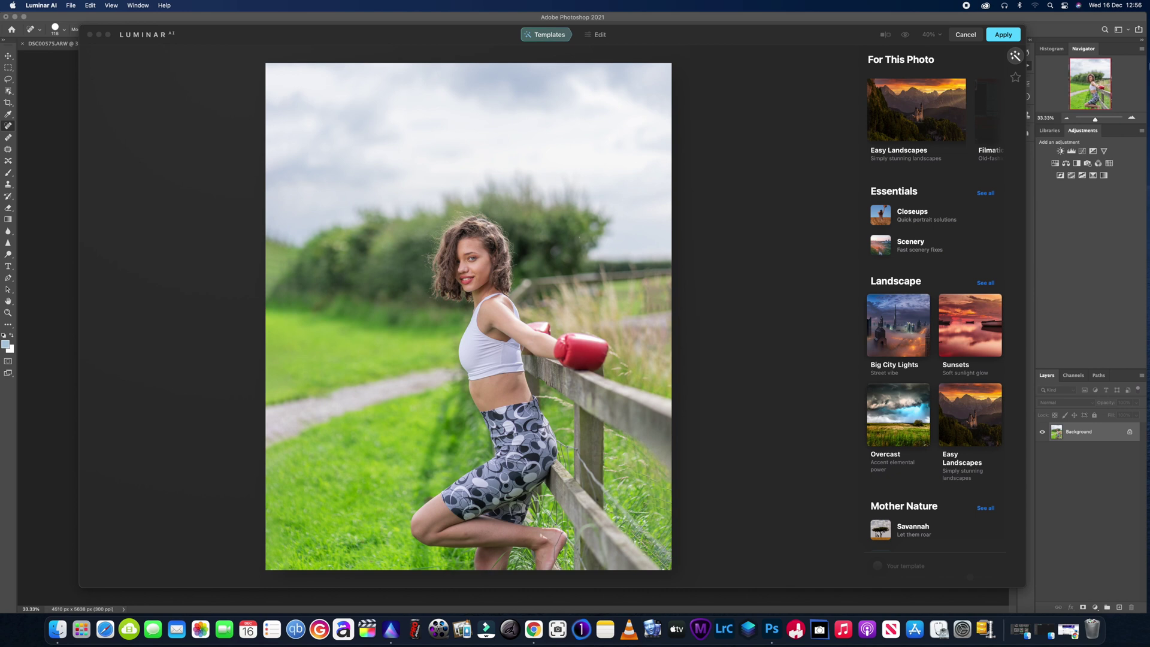
left_click(596, 34)
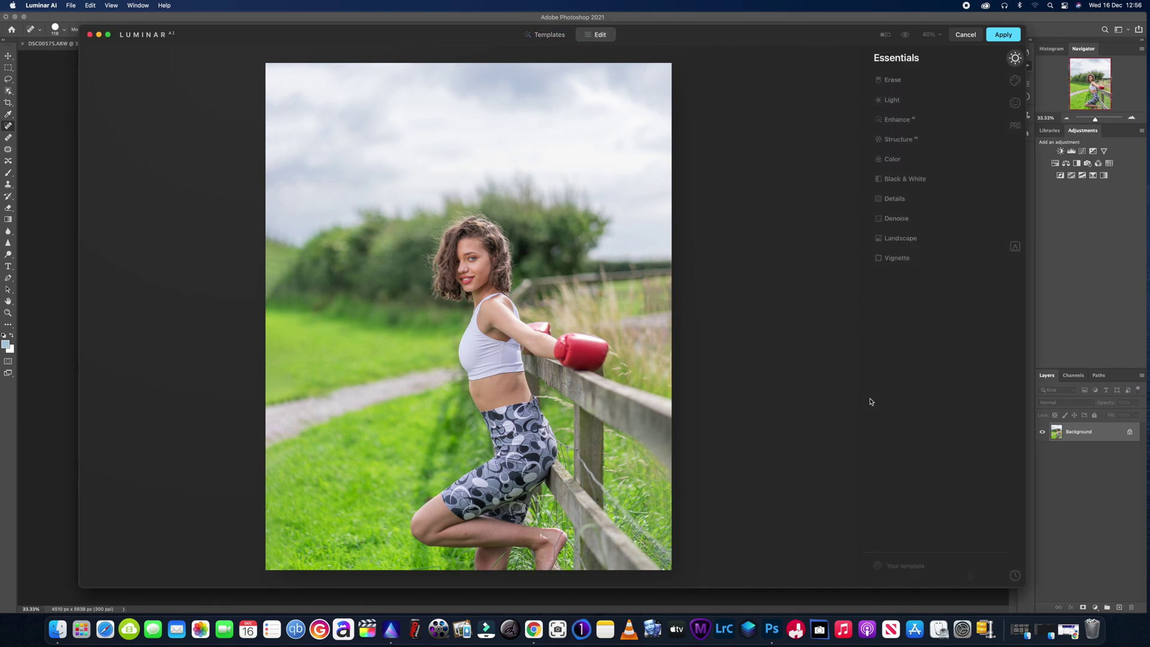
left_click(1015, 102)
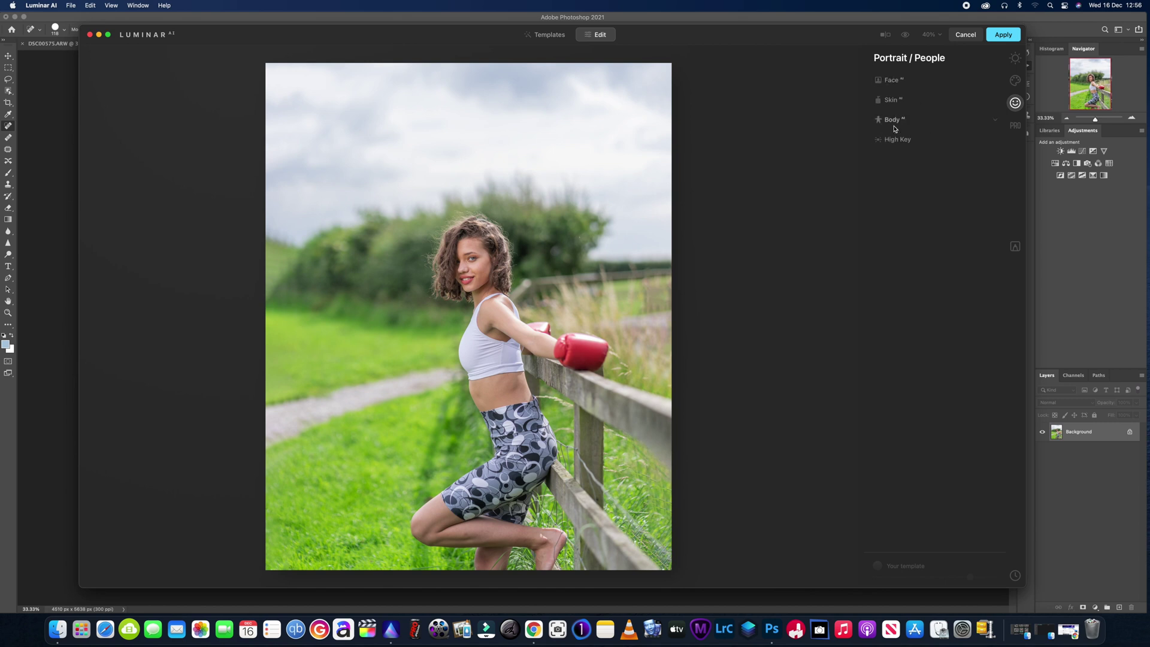
Expand Body AI on the fence photo and push body Shape to 100
left_click(995, 119)
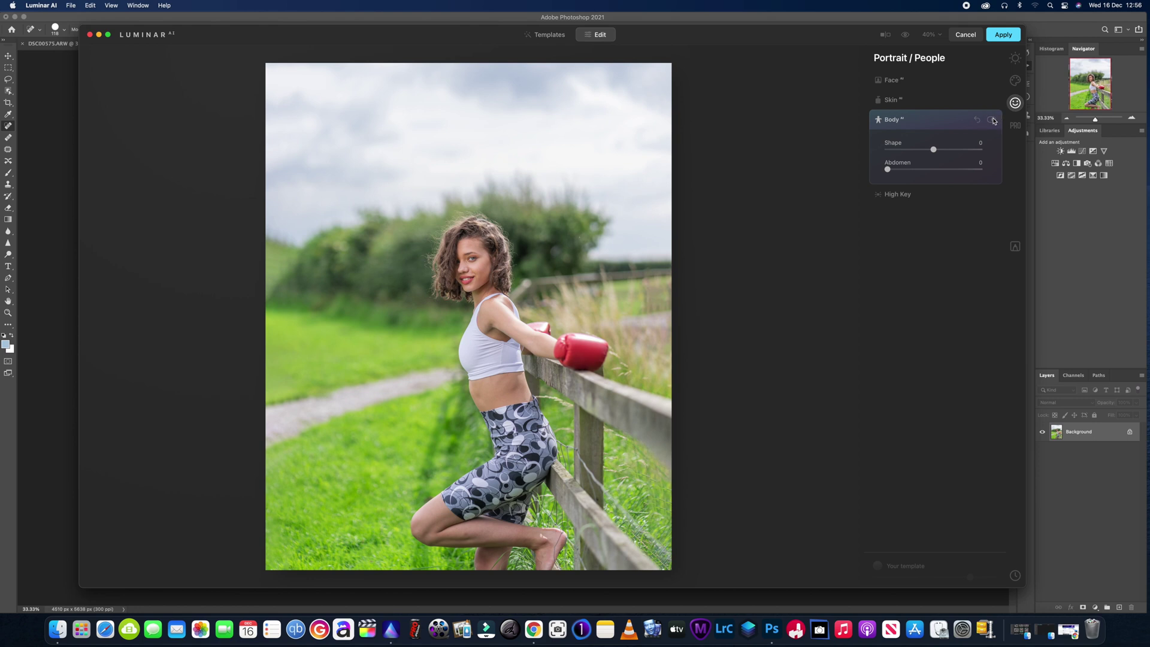
left_click(900, 126)
left_click(898, 125)
left_click_drag(933, 149, 1002, 148)
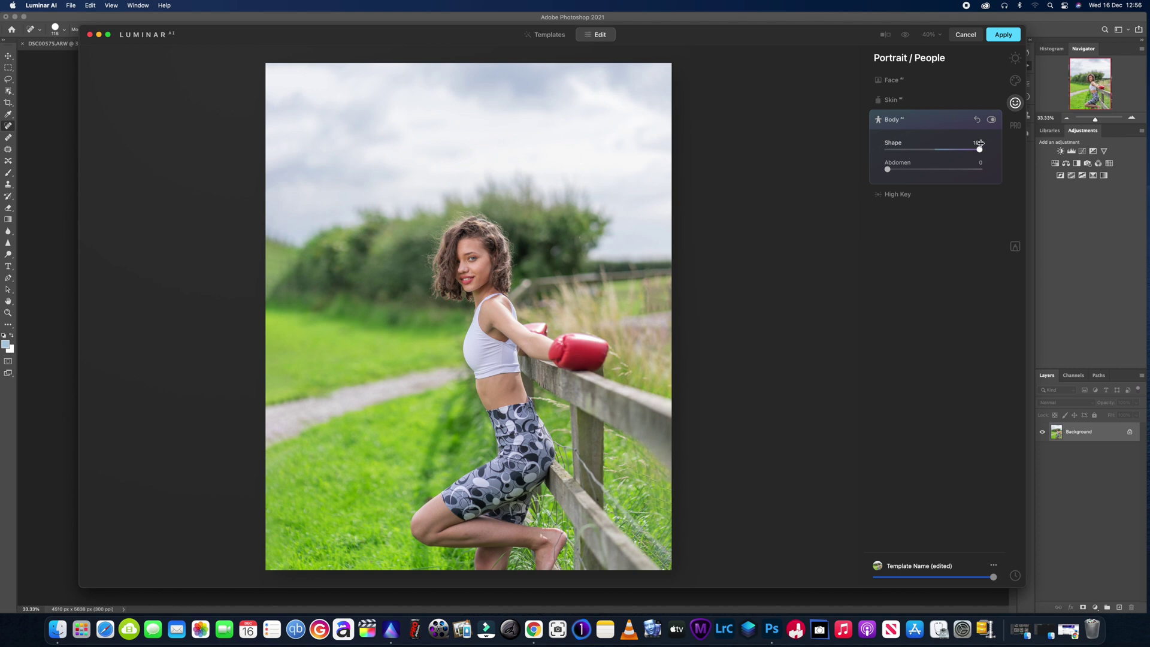
Drop Shape to -100 then back to -1; raise Abdomen to 100, then reset it to 0
left_click_drag(979, 149, 860, 161)
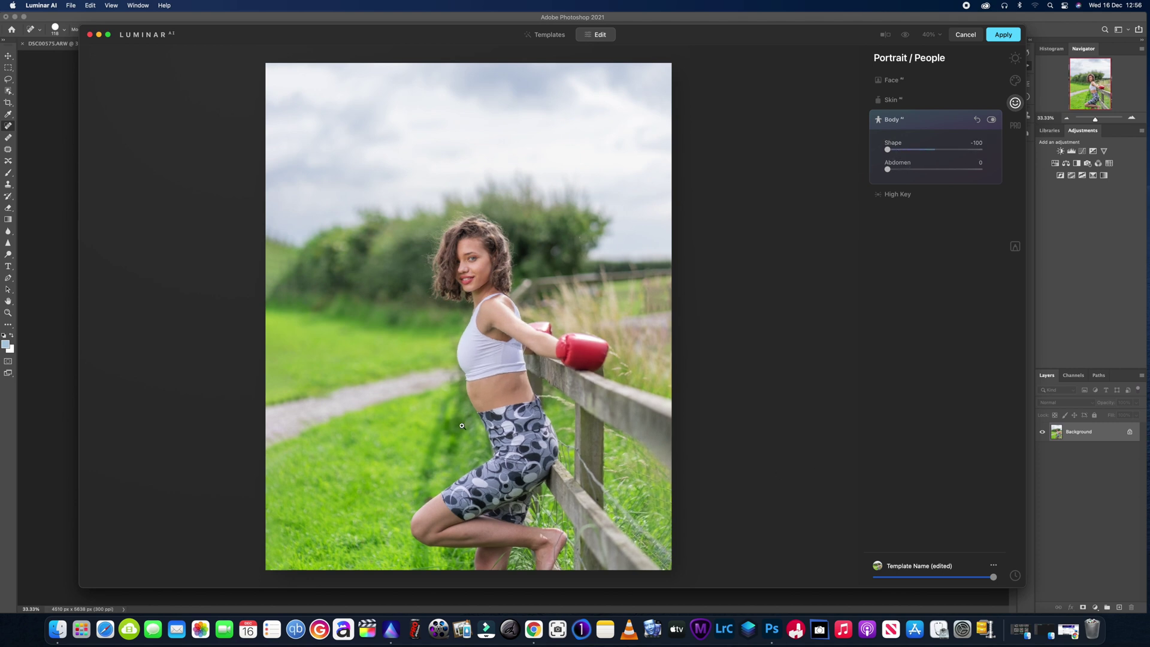
left_click_drag(888, 150, 923, 170)
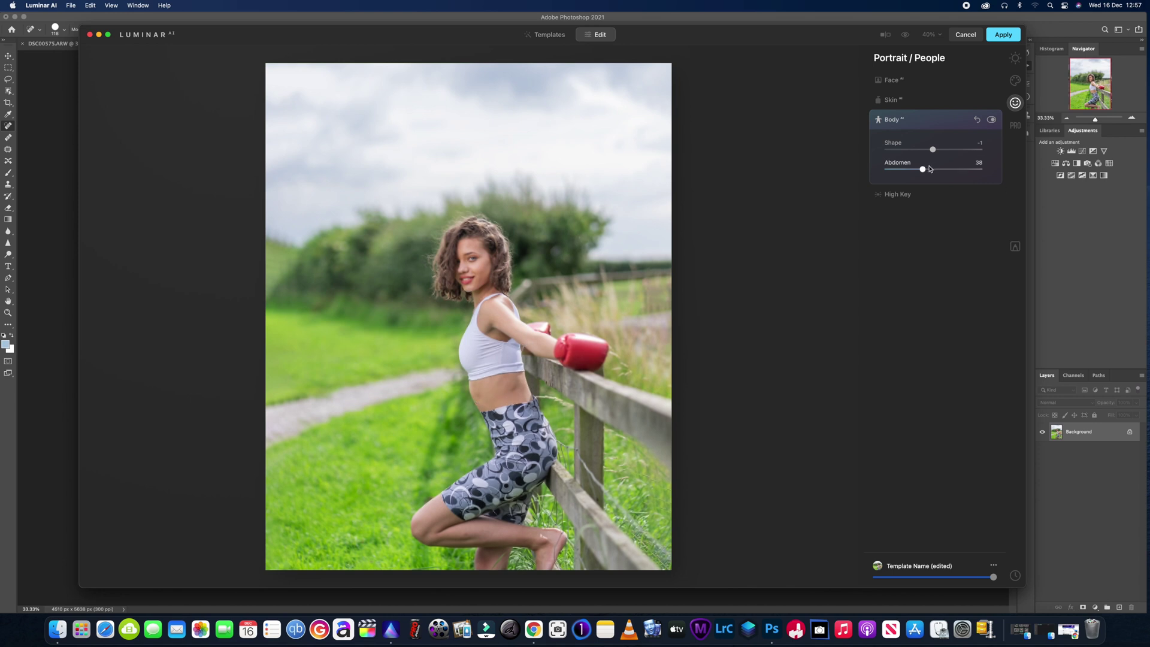
left_click_drag(923, 169, 1001, 169)
double_click(979, 169)
Switch to Local Masking on the fence photo, keeping Body Shape -1 and Abdomen 0
left_click(1017, 249)
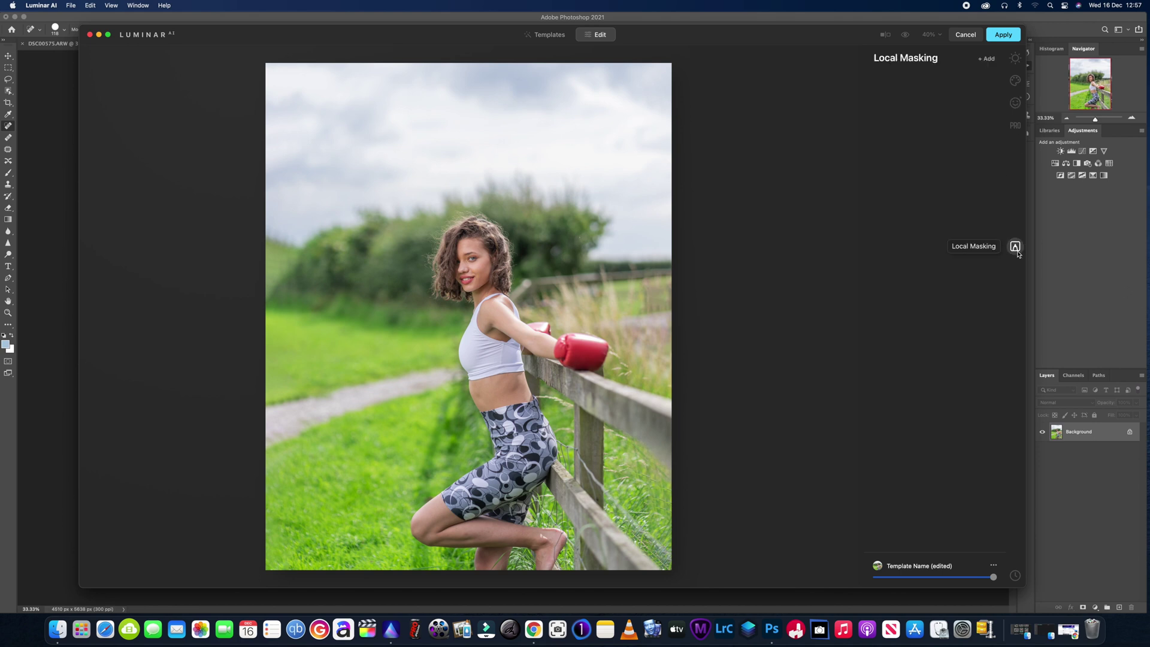